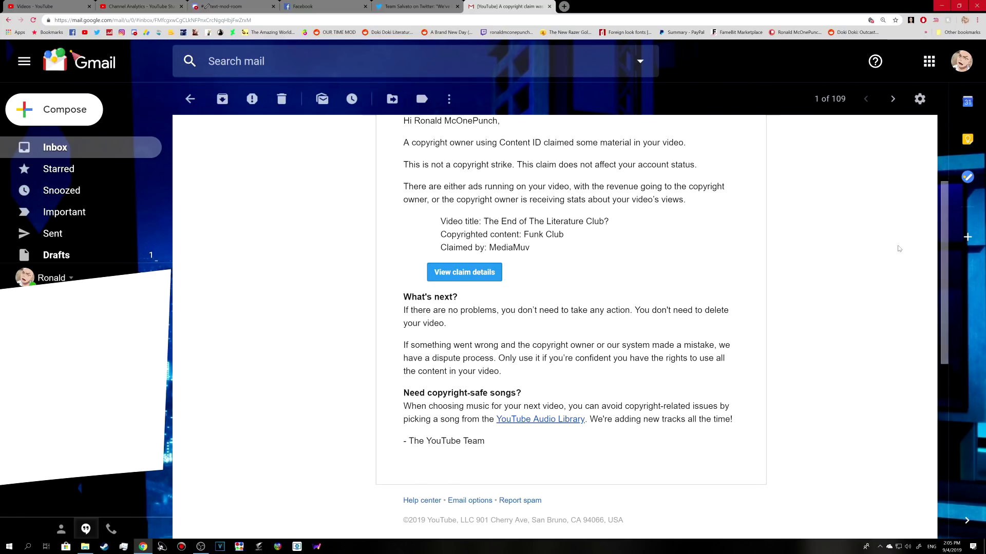
pyautogui.scroll(1, 898, 248)
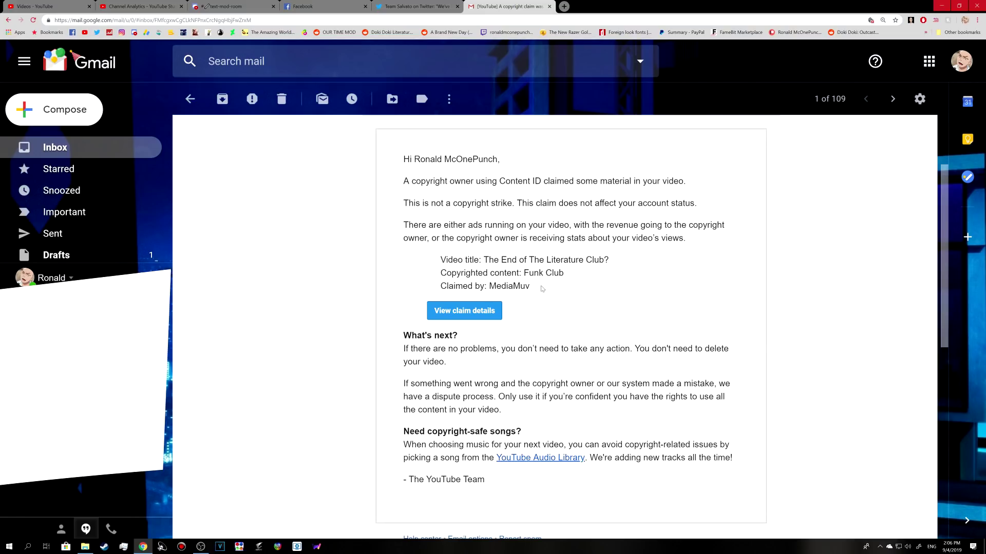
# - View Team Salvato's tweet on the false MediaMuv and AK Music claims, then return to the claim email
pyautogui.hotkey('ctrl', 'shift', 'Tab')
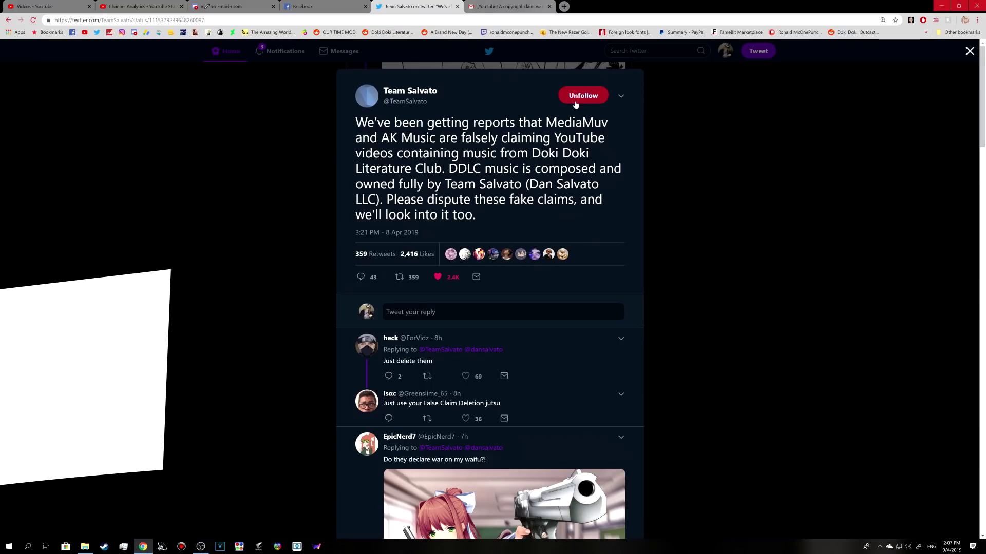
pyautogui.click(508, 7)
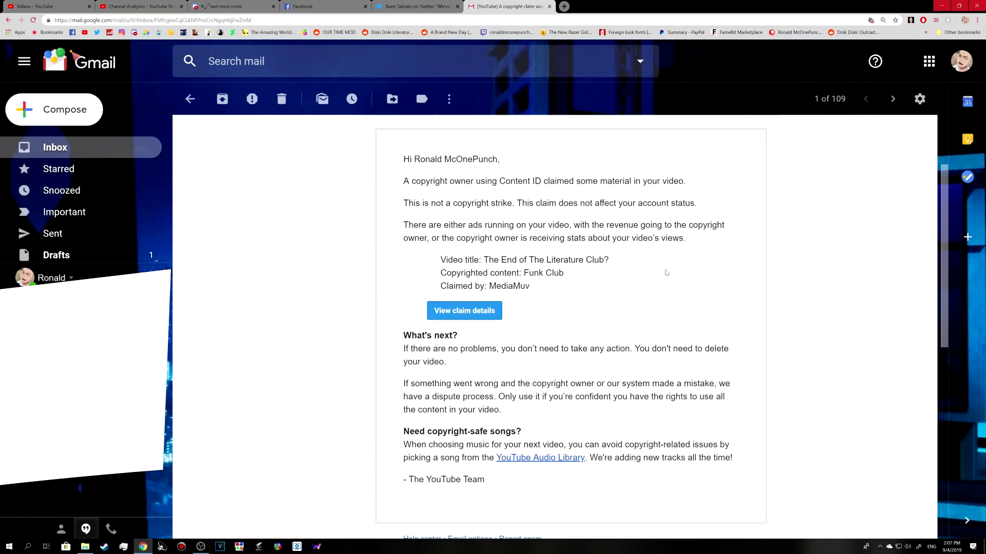